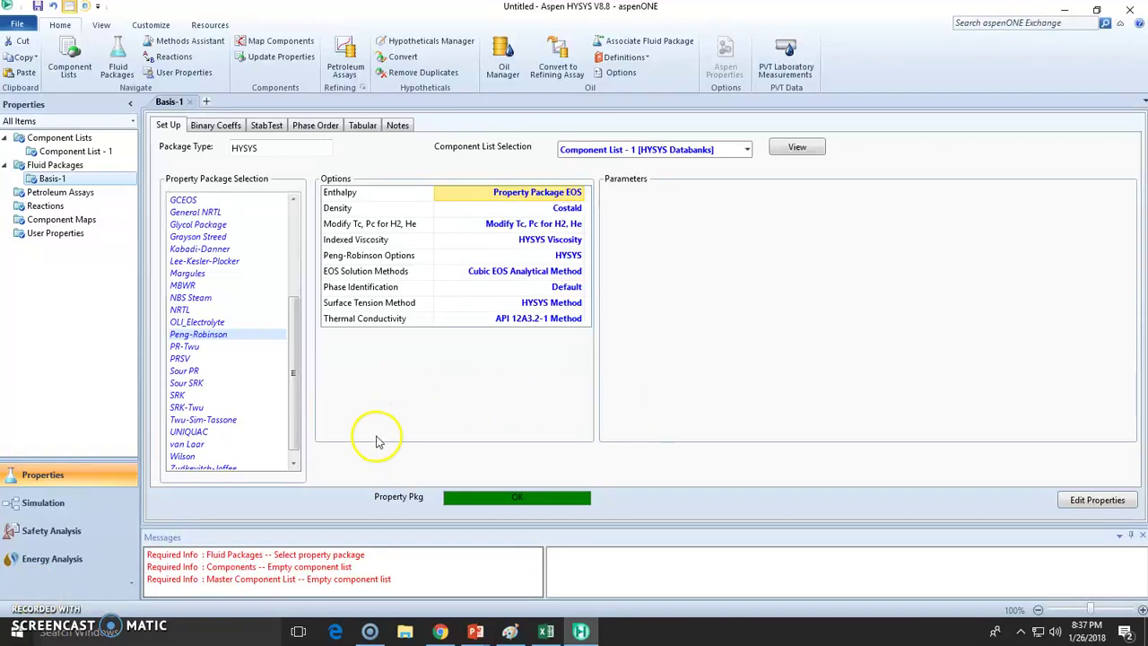
Step: Open the Reactions section of the case properties
left_click(45, 206)
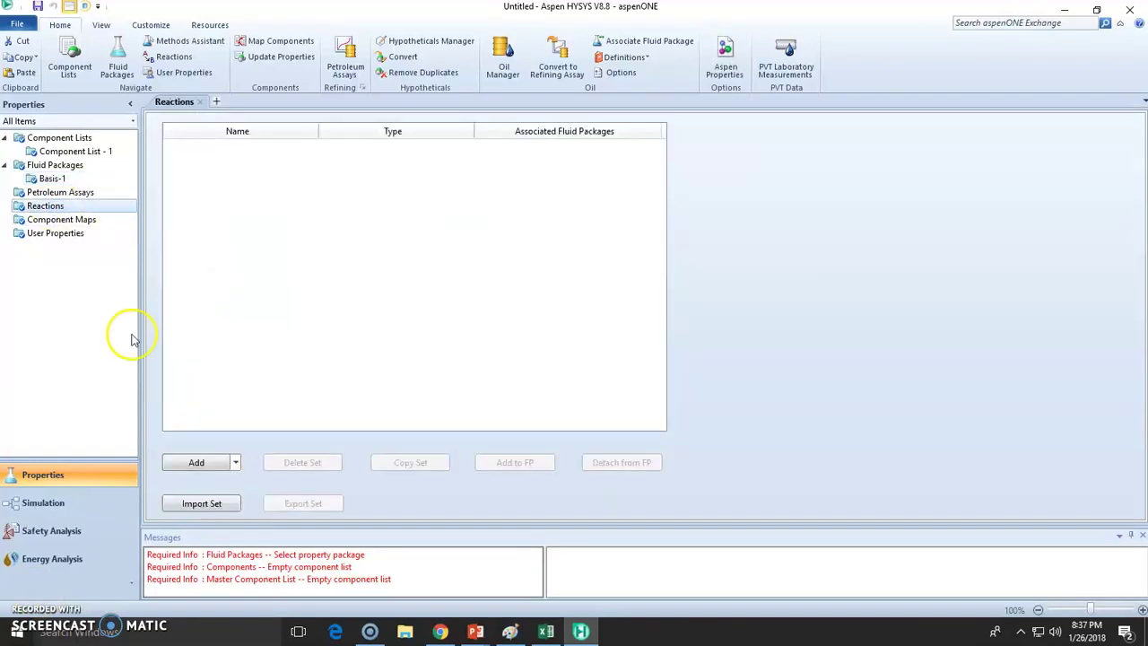
Step: Create reaction set Set-1 and add two Equilibrium-type reactions, Rxn-1 and Rxn-2, to it
left_click(199, 465)
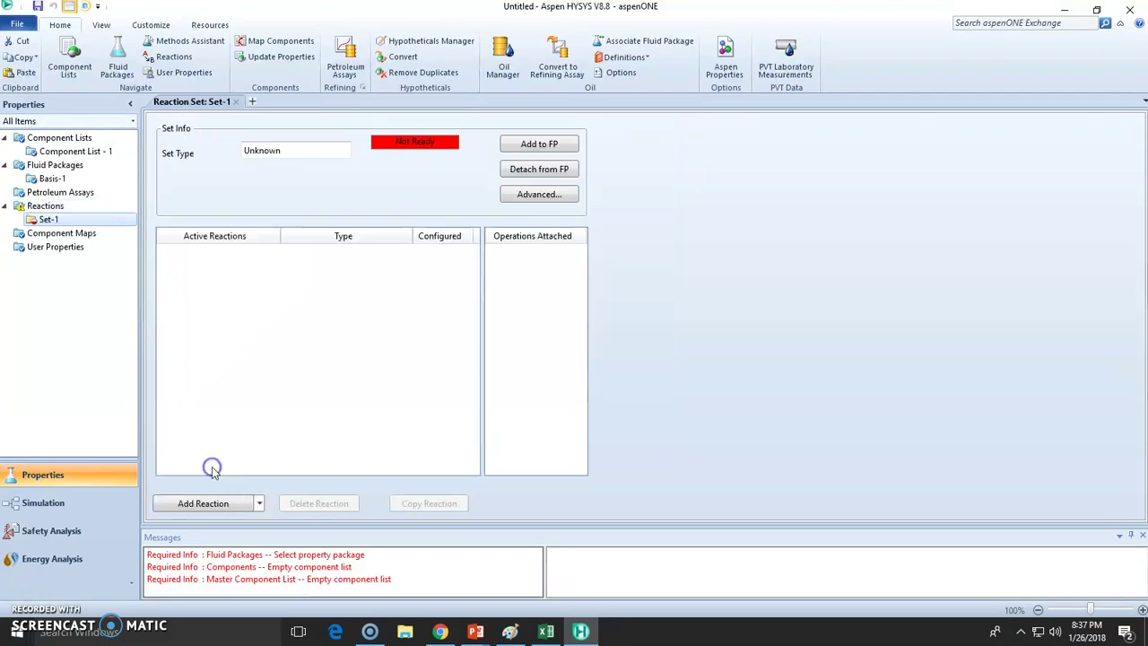
left_click(214, 504)
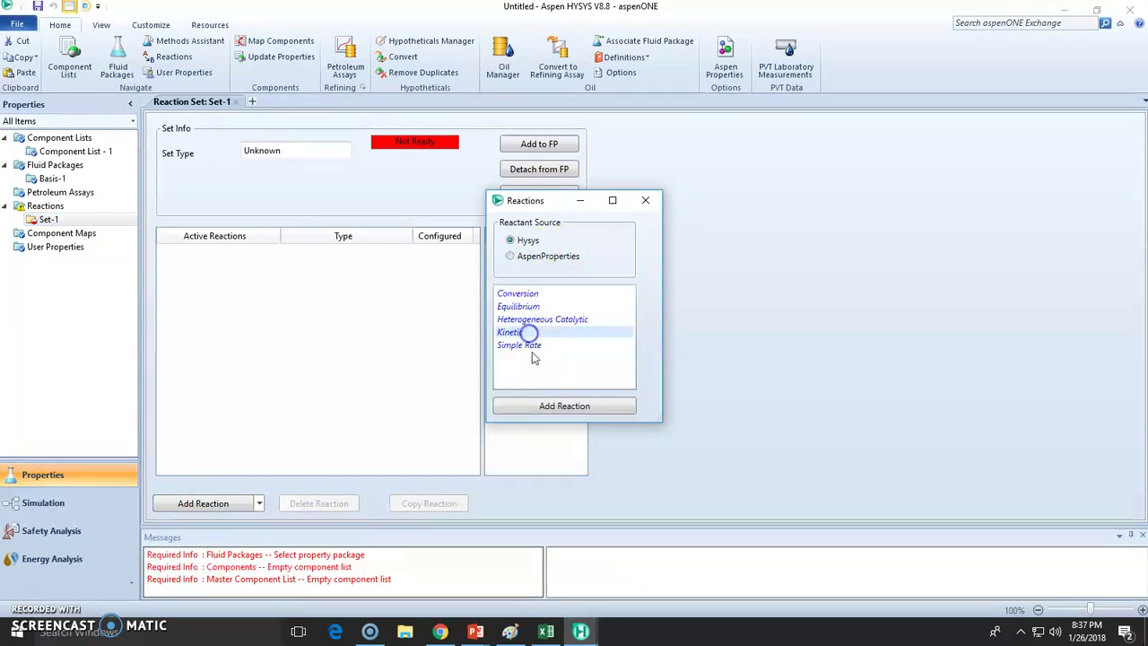
left_click(537, 346)
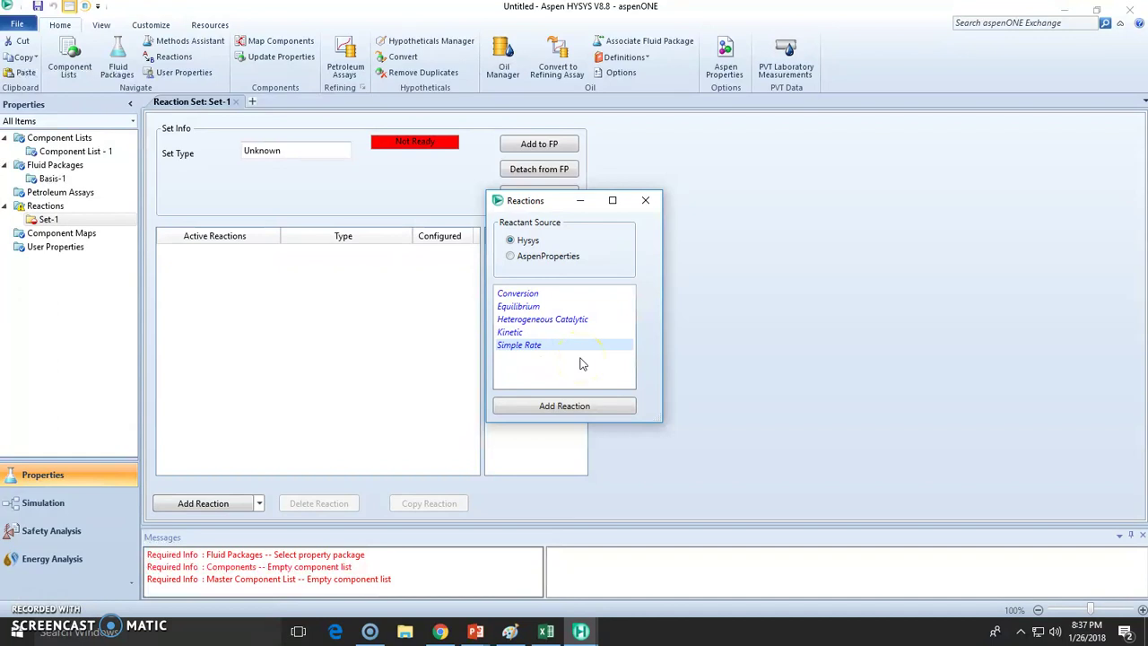
left_click(533, 295)
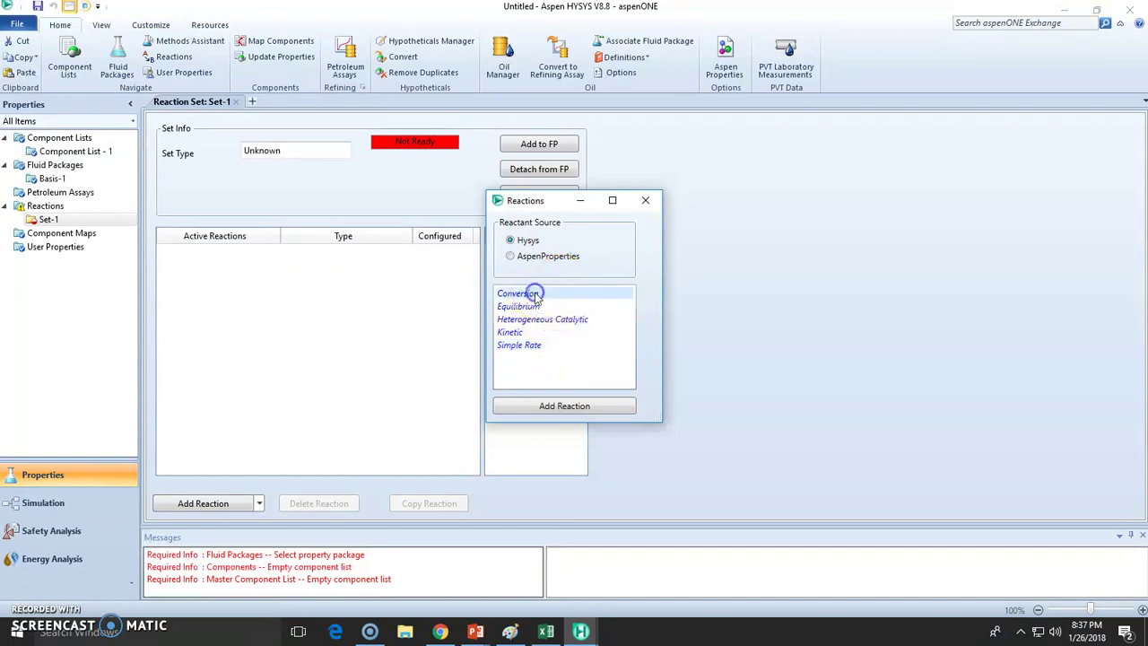
left_click(520, 306)
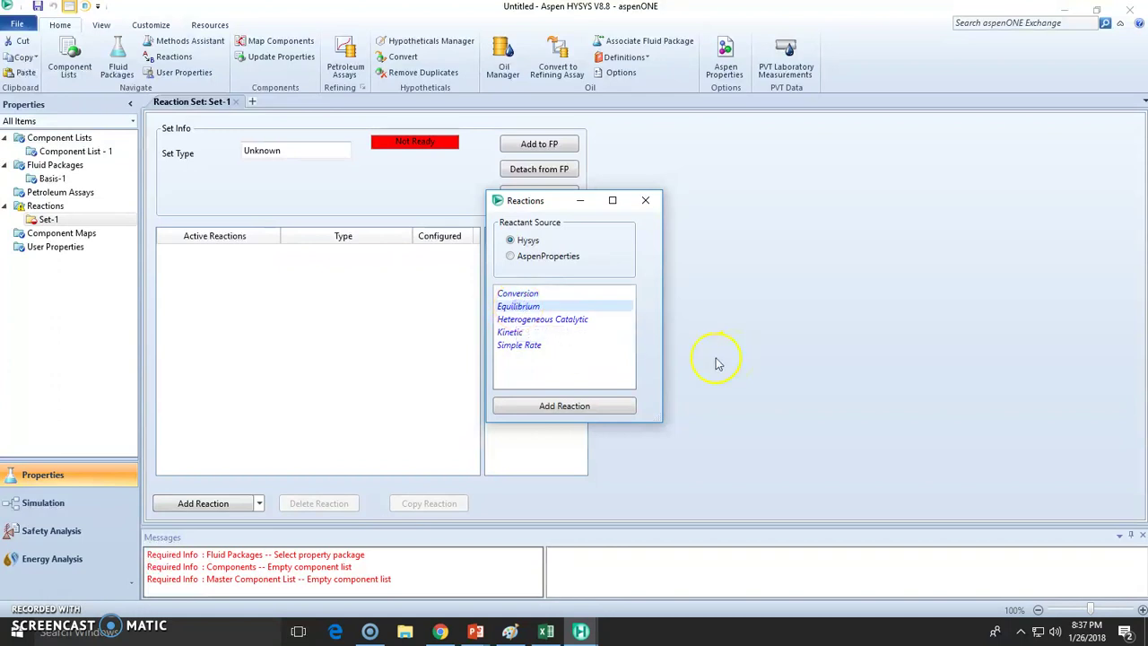
left_click(569, 406)
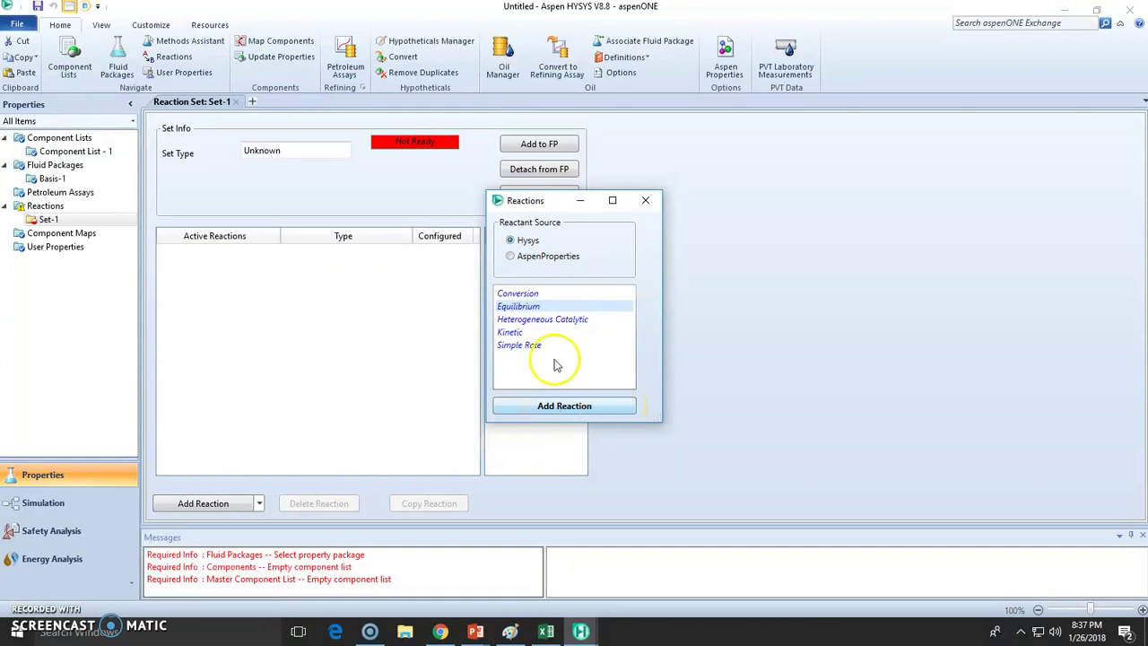
left_click(563, 407)
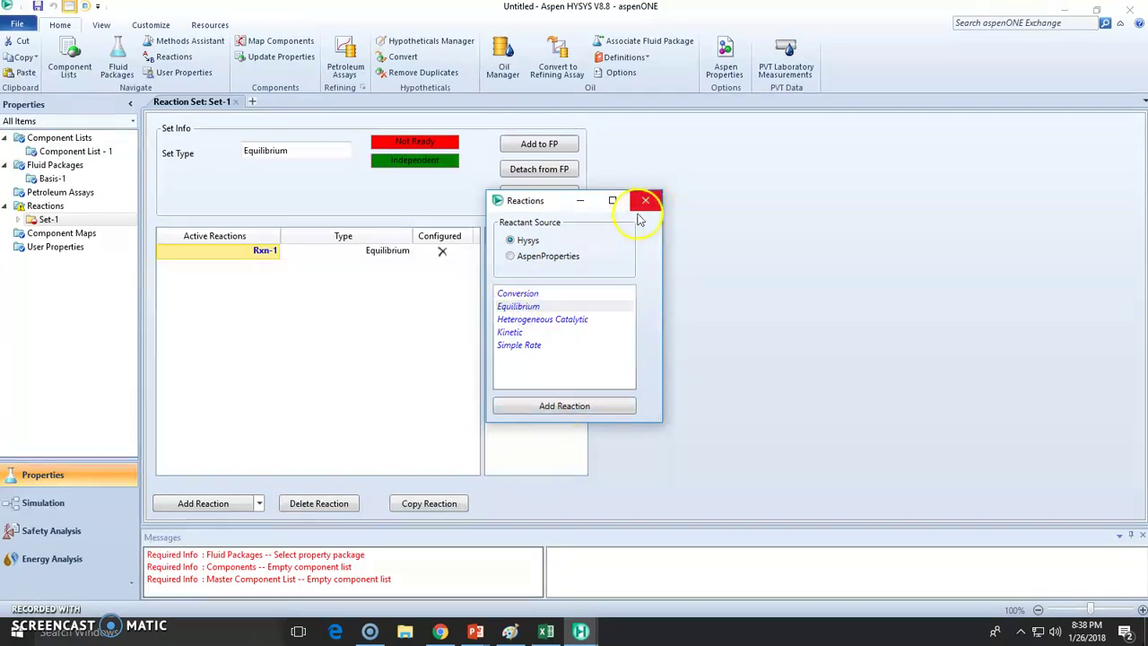
left_click(545, 408)
Step: Open Rxn-1 and list Methane, Oxygen, CO2 and H2O as its components
left_click(649, 198)
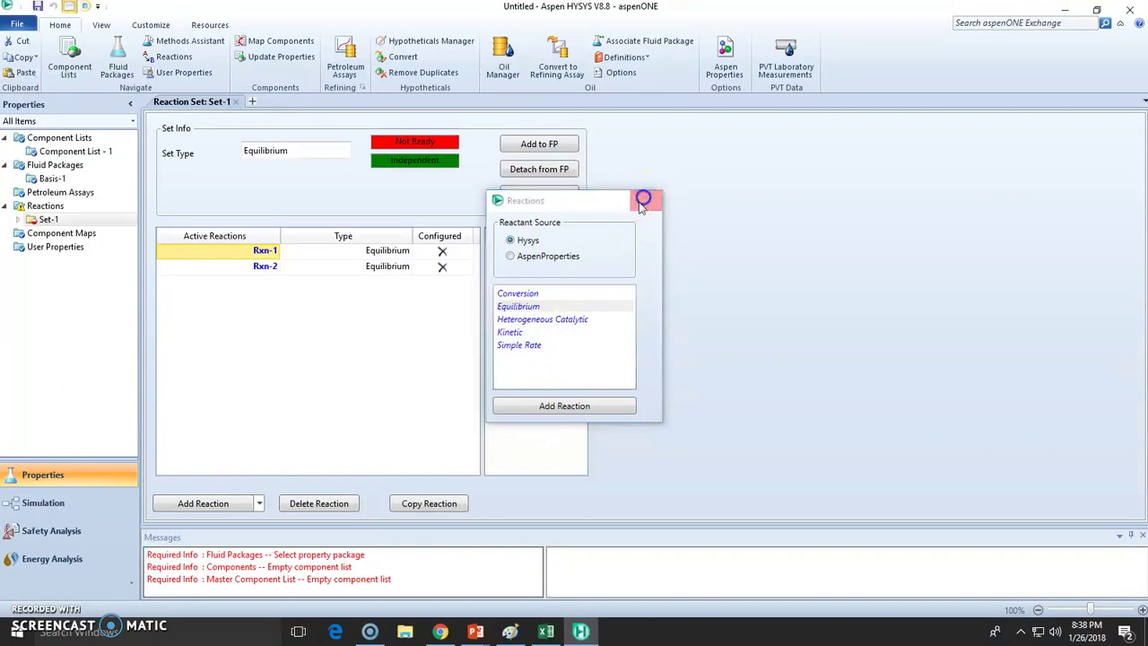
double_click(235, 251)
left_click(171, 145)
left_click(185, 146)
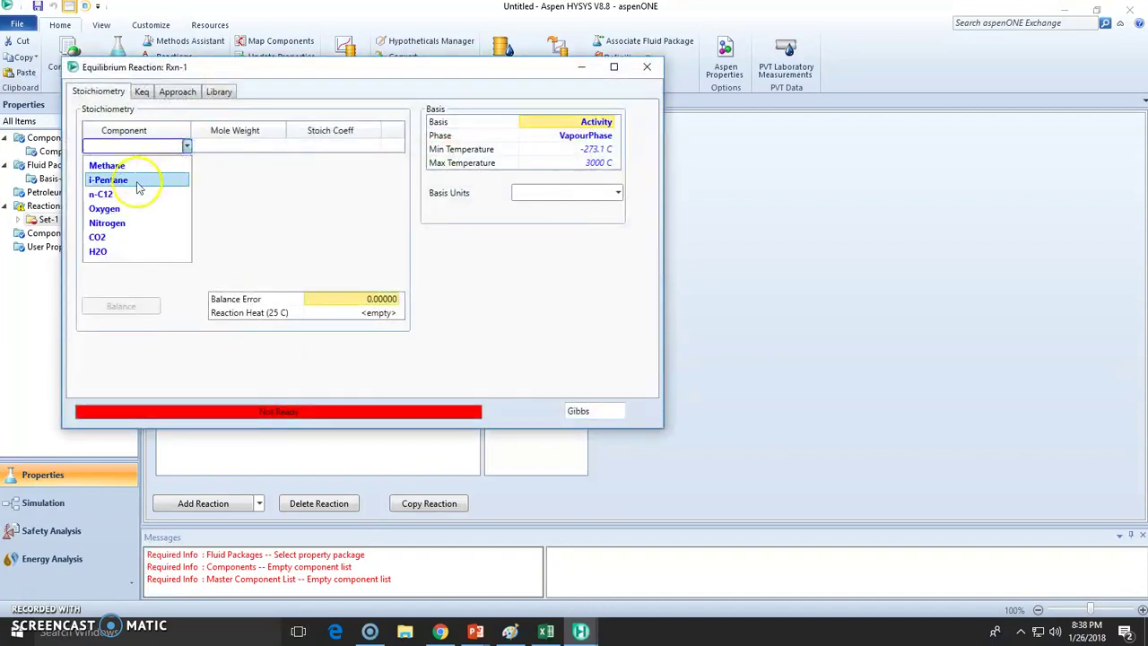
left_click(108, 161)
left_click(186, 159)
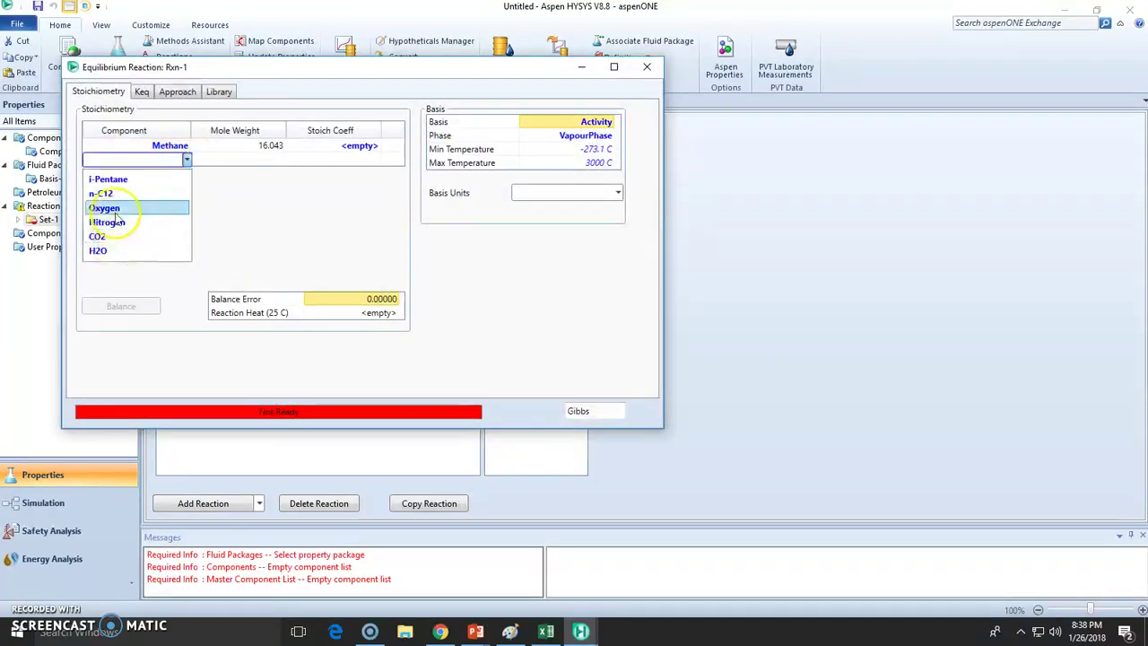
left_click(167, 209)
left_click(186, 173)
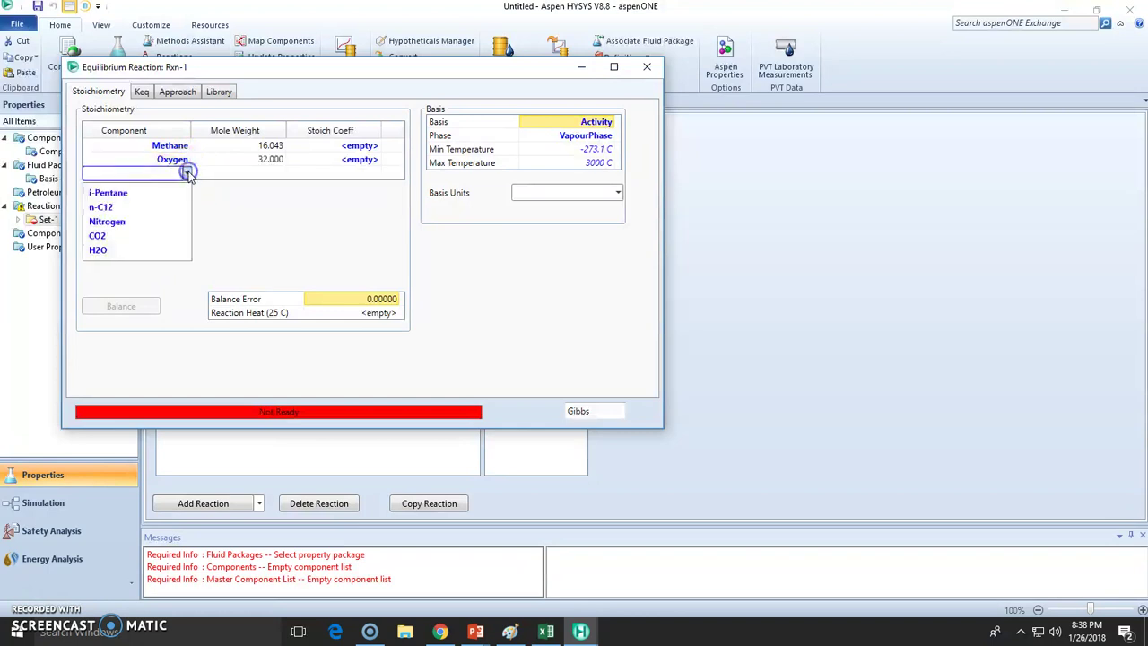
left_click(117, 235)
left_click(186, 186)
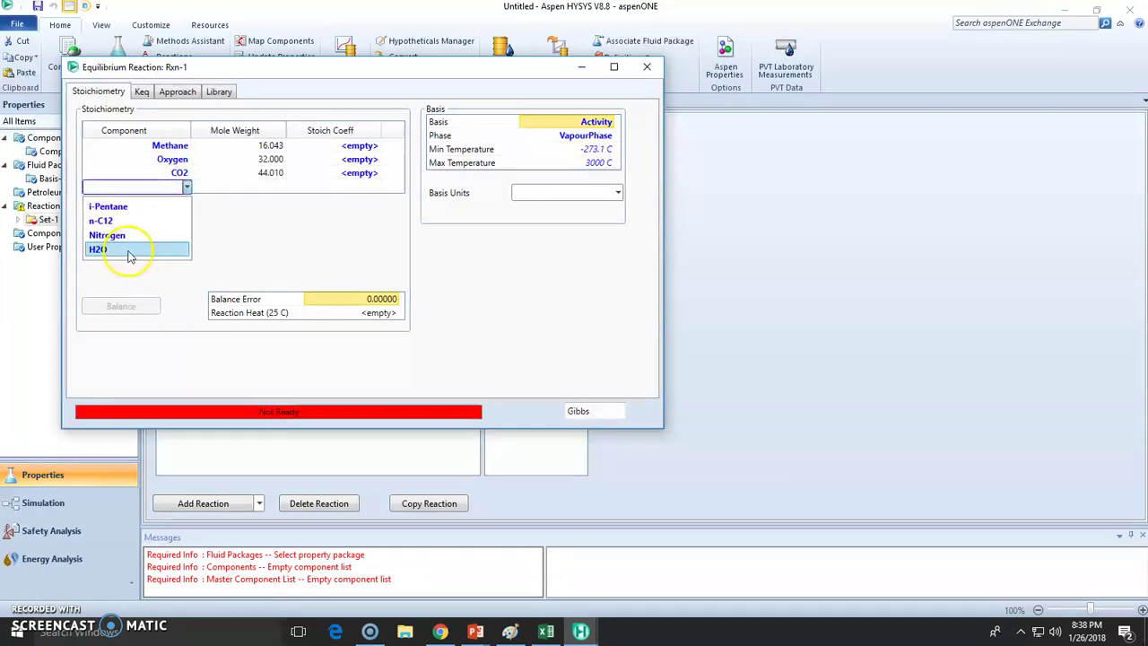
left_click(128, 249)
Step: Enter coefficients -1 Methane, -2 Oxygen, 1 CO2, then balance to get 2 H2O
left_click(350, 147)
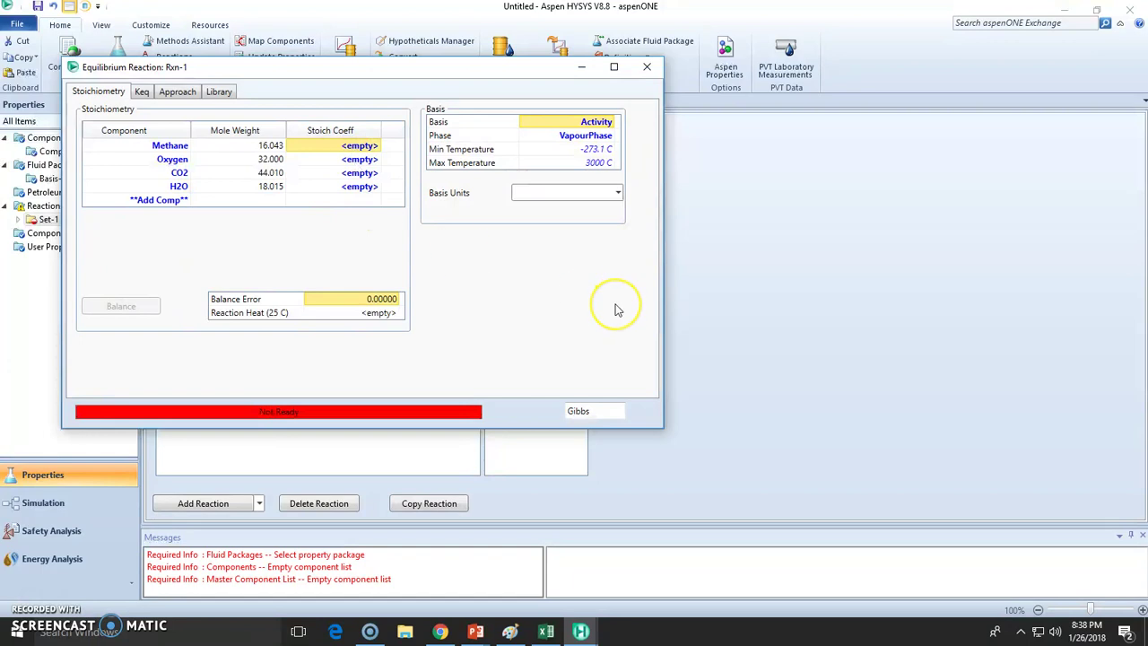
type("-1")
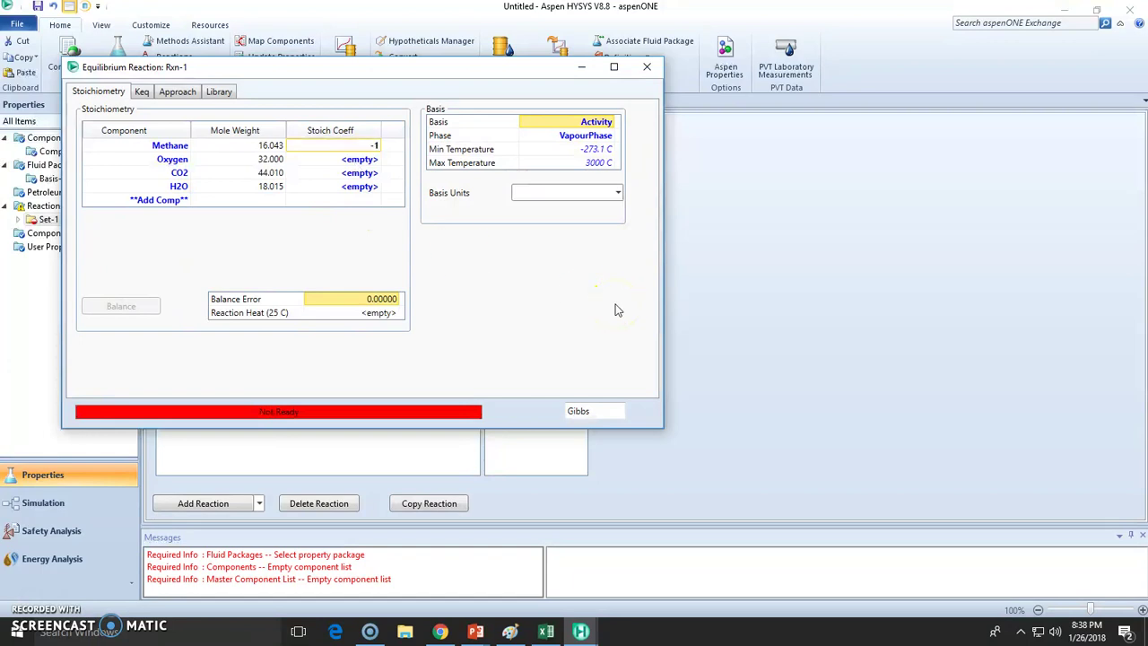
key("Return")
type("-")
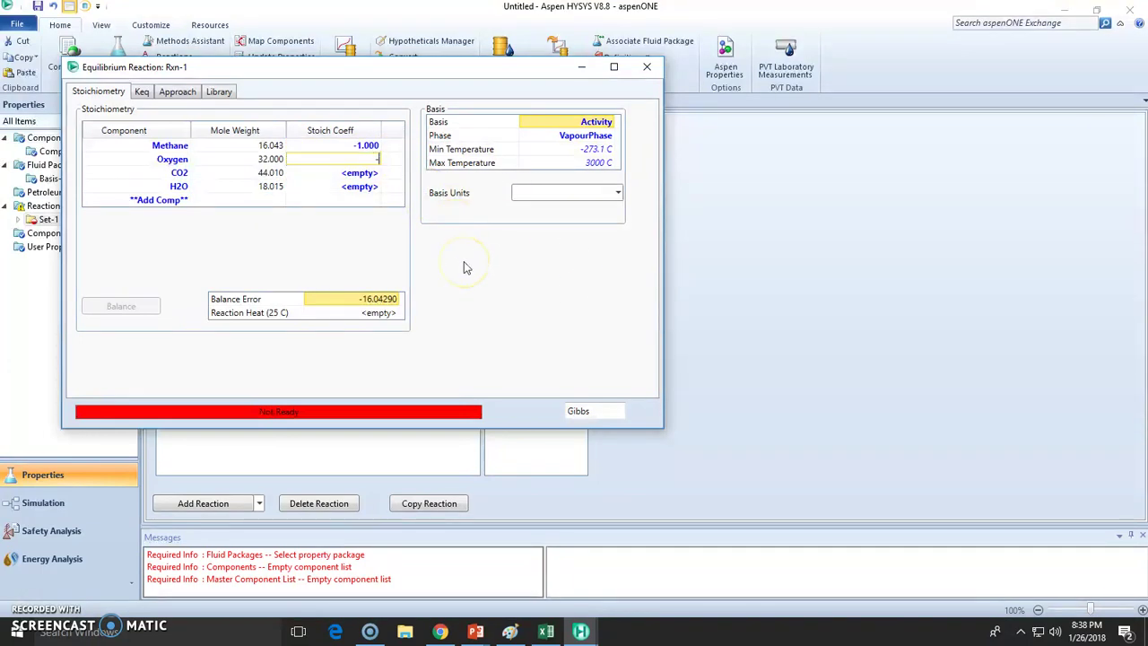
type("2")
key("Return")
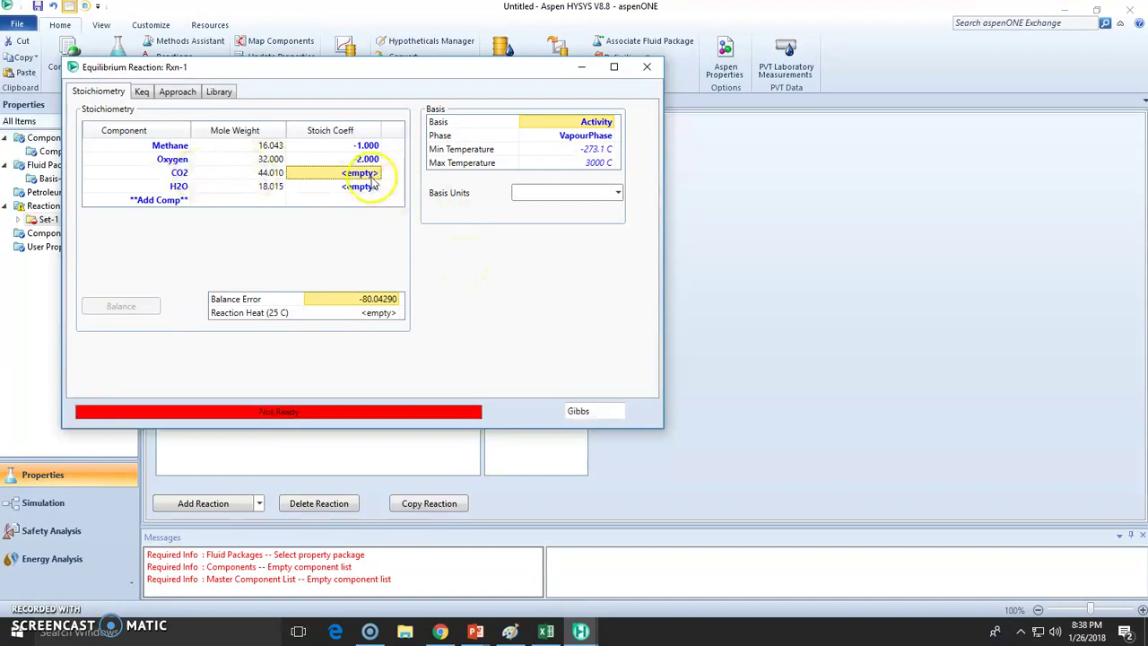
type("1")
key("Return")
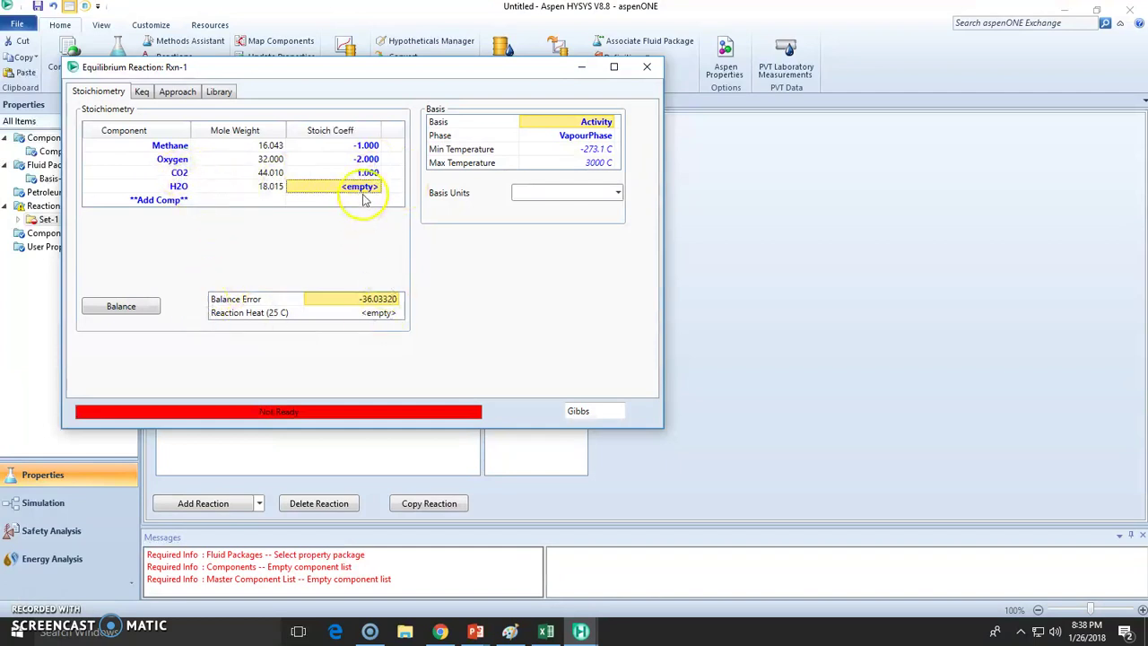
left_click(126, 309)
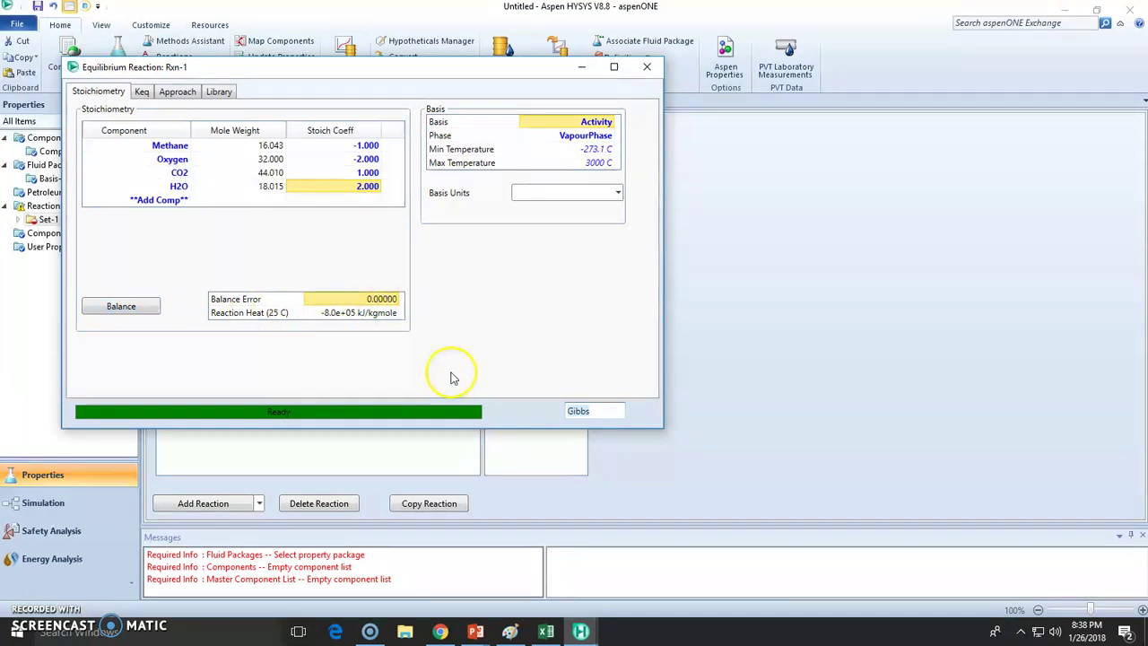
left_click(611, 123)
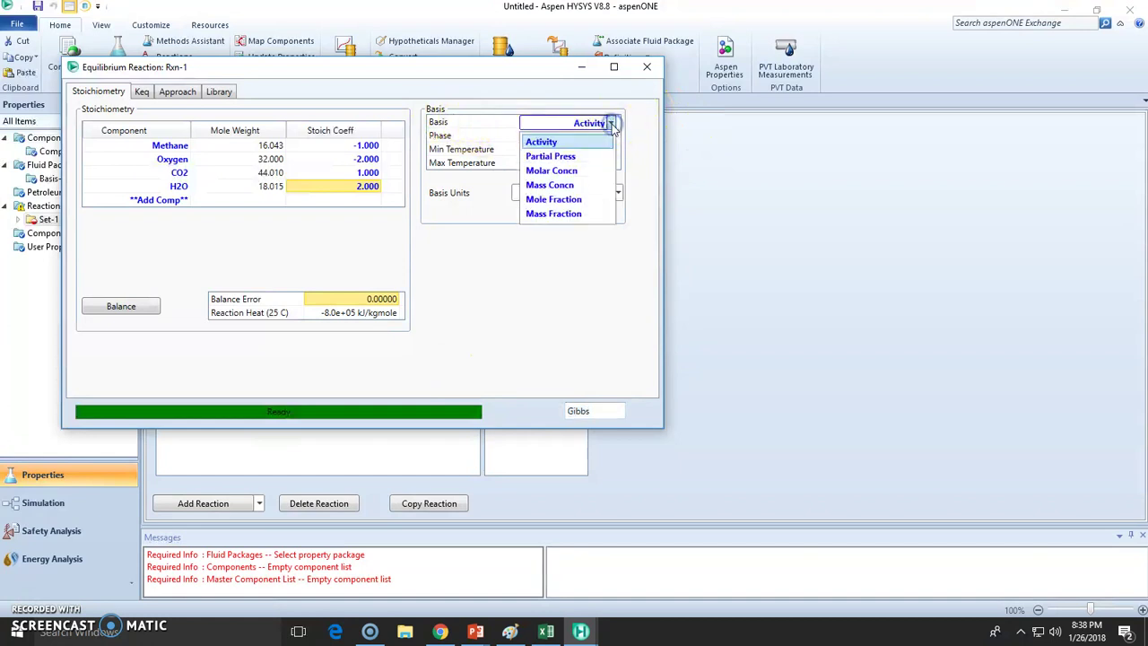
left_click(556, 146)
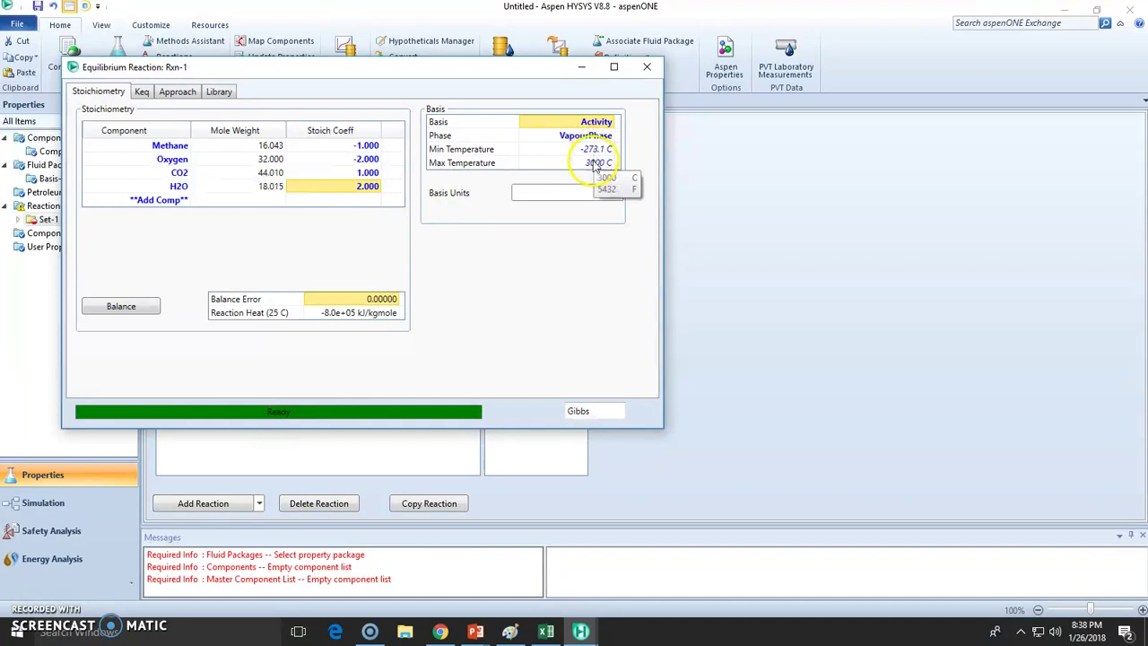
left_click(595, 170)
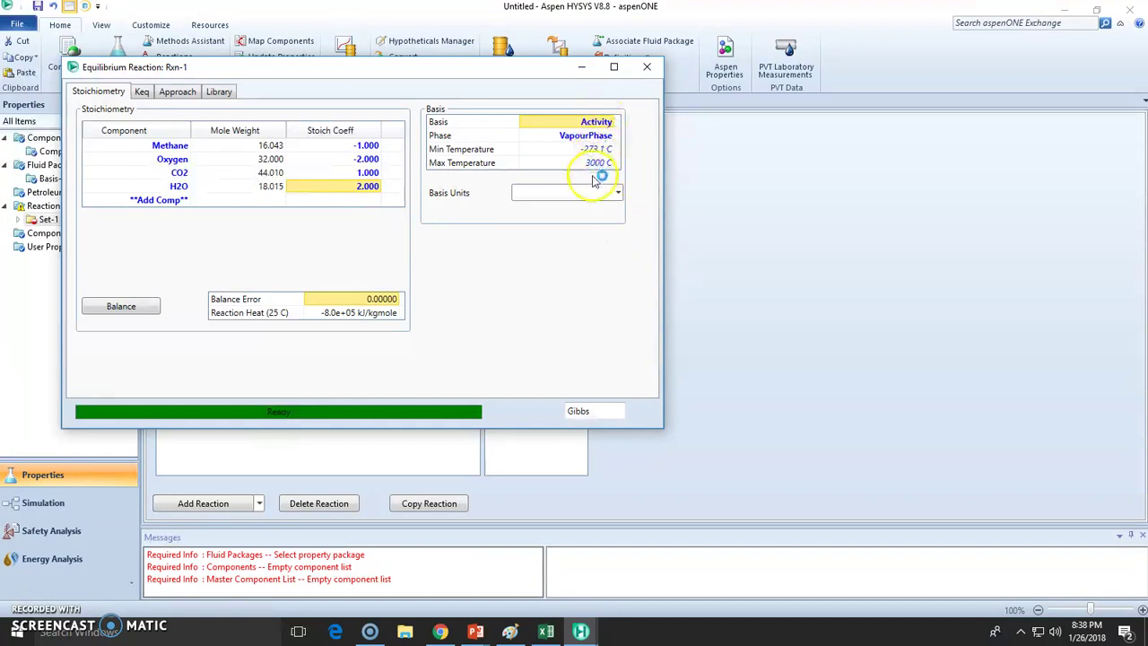
Step: Close Rxn-1, open Rxn-2, and add i-Pentane, Oxygen, CO2 and H2O as components
left_click(646, 72)
double_click(242, 266)
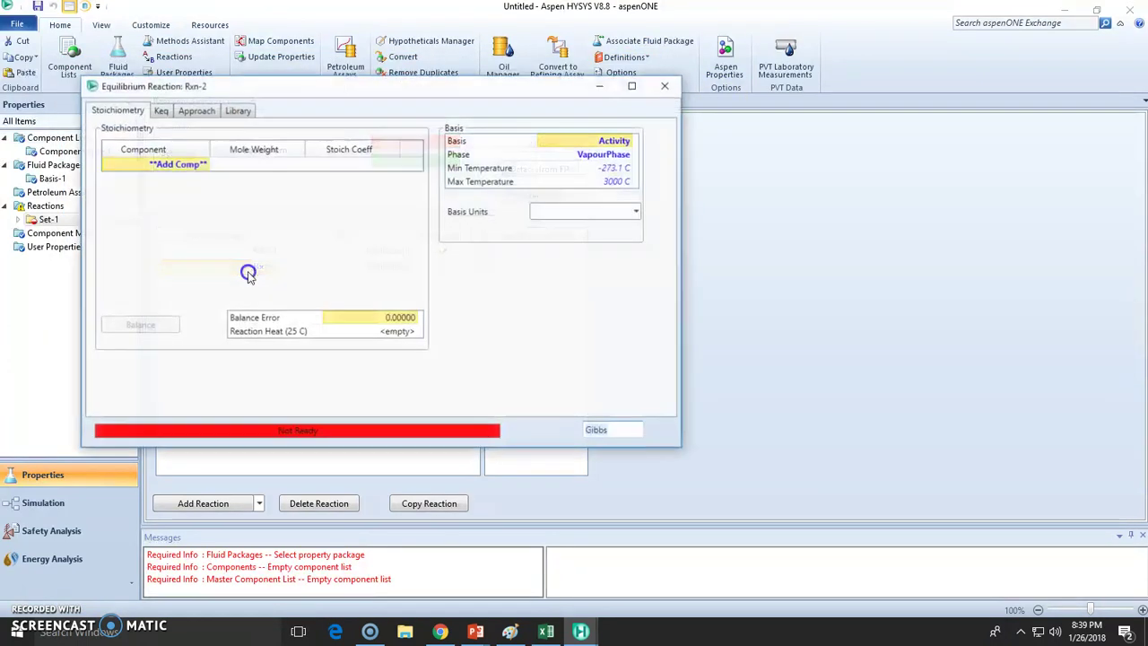
left_click(203, 166)
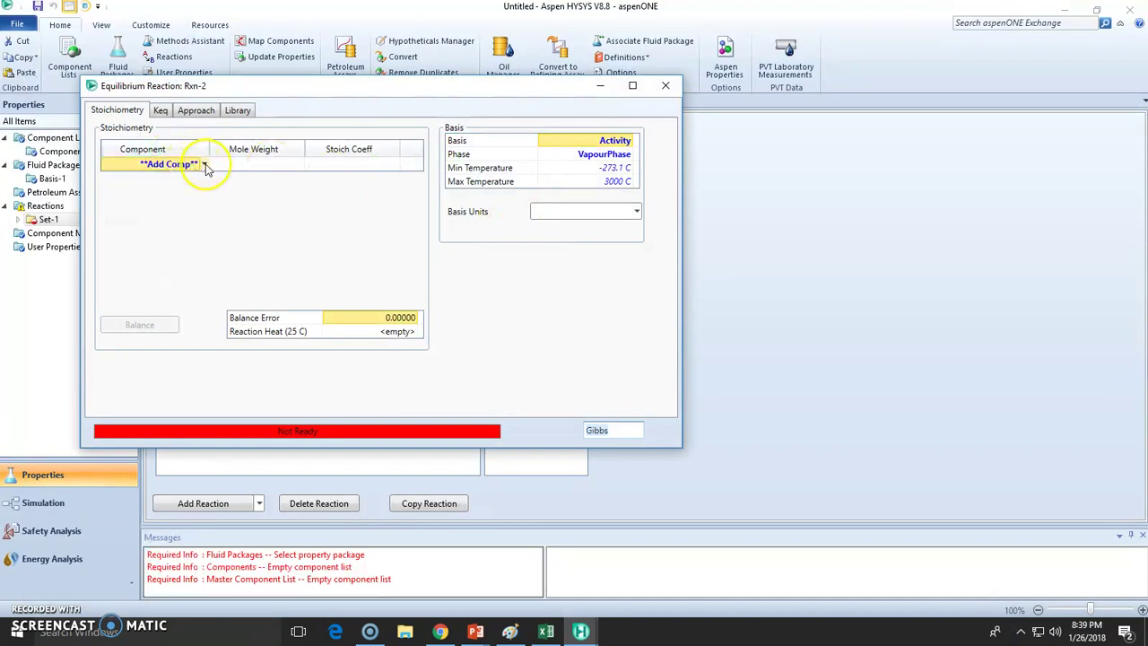
left_click(205, 166)
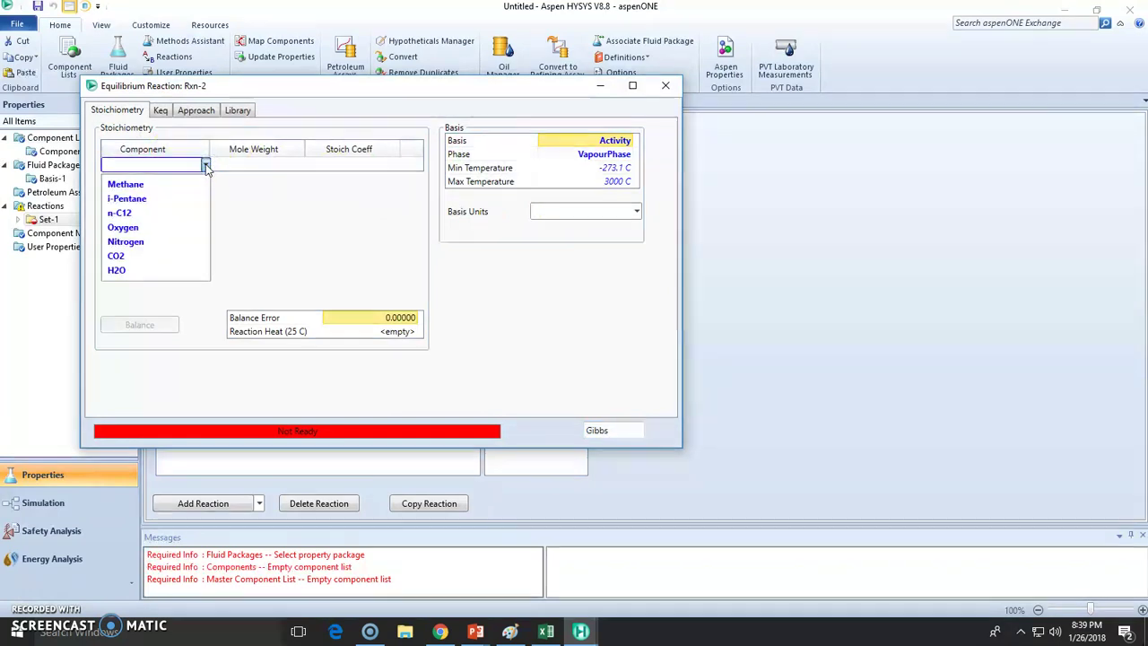
left_click(157, 198)
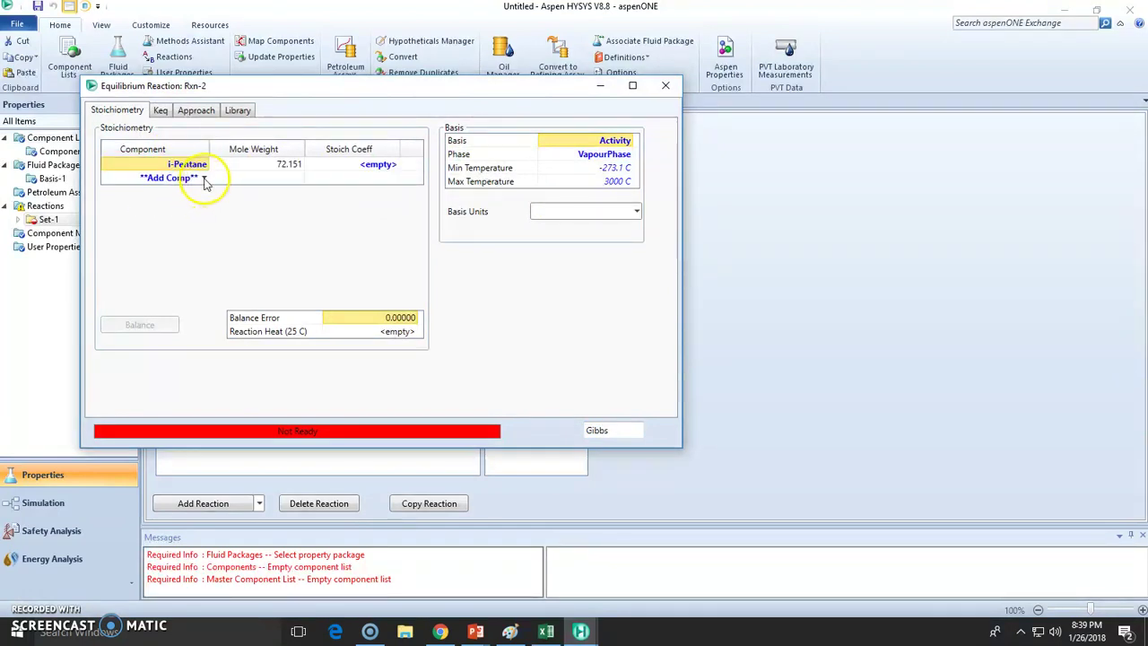
left_click(205, 179)
left_click(163, 228)
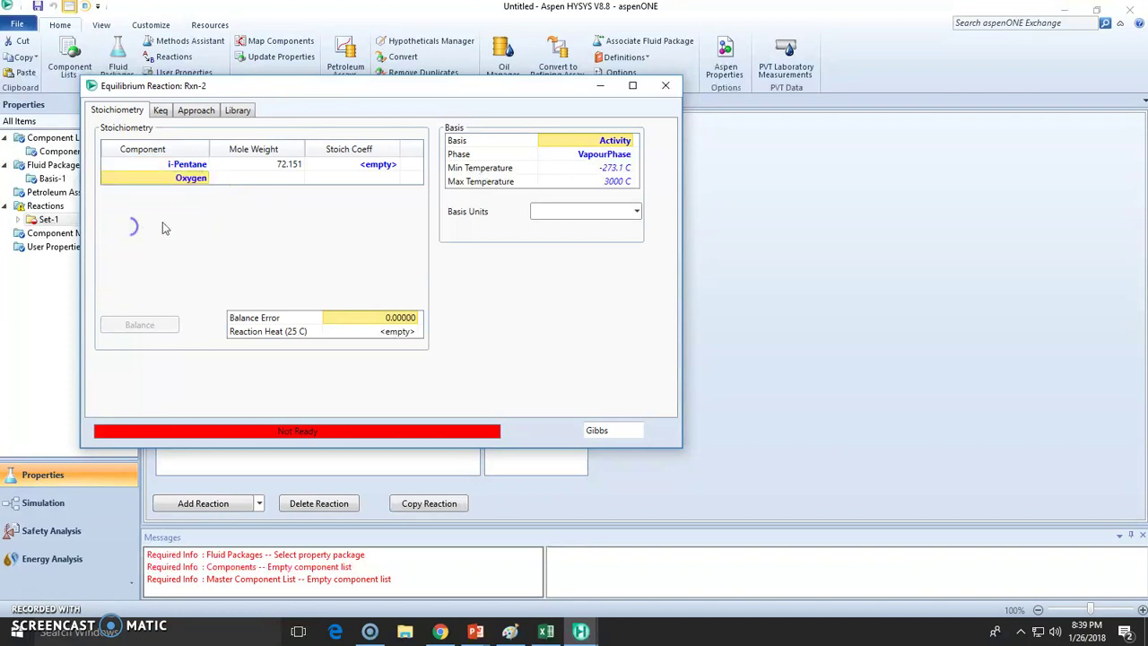
left_click(206, 192)
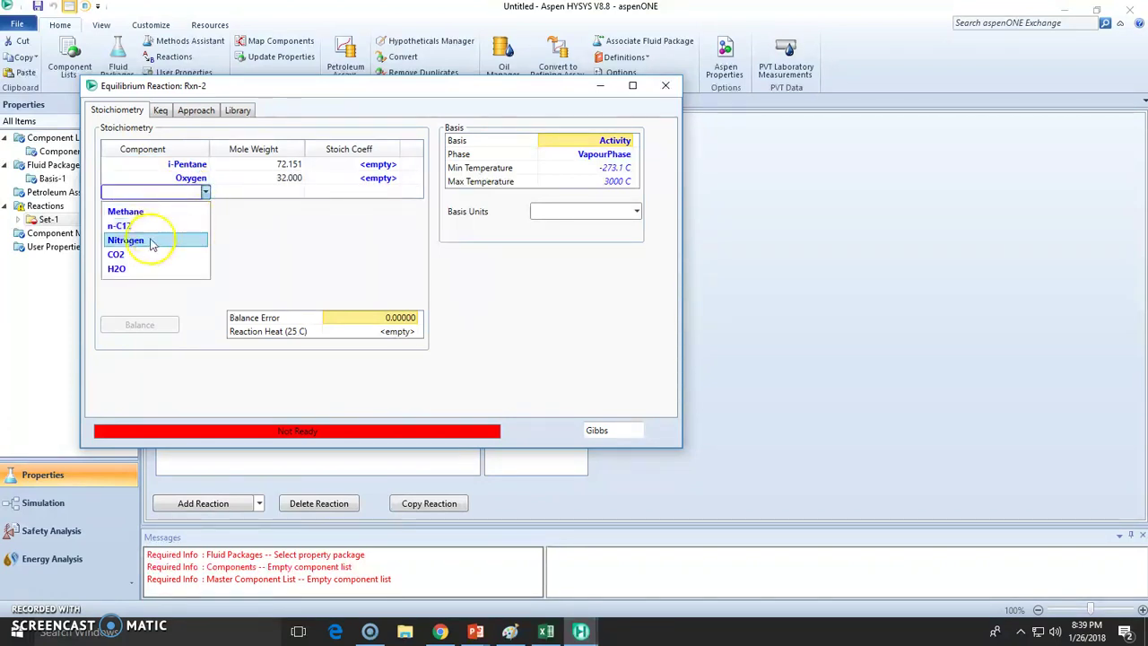
left_click(137, 255)
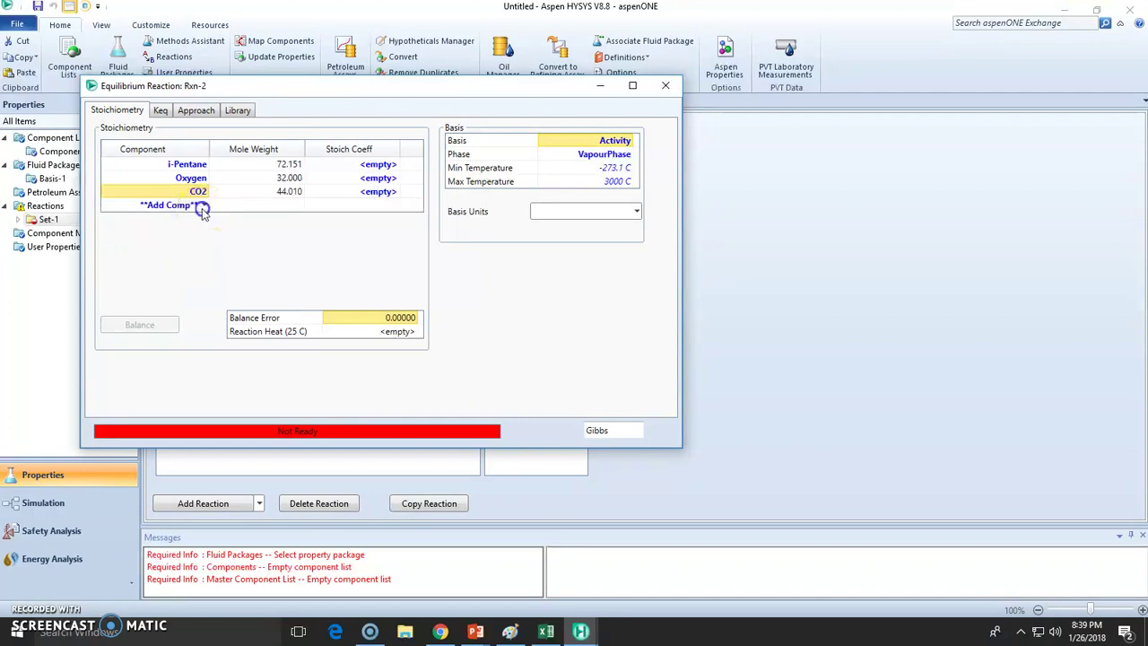
left_click(202, 208)
left_click(140, 267)
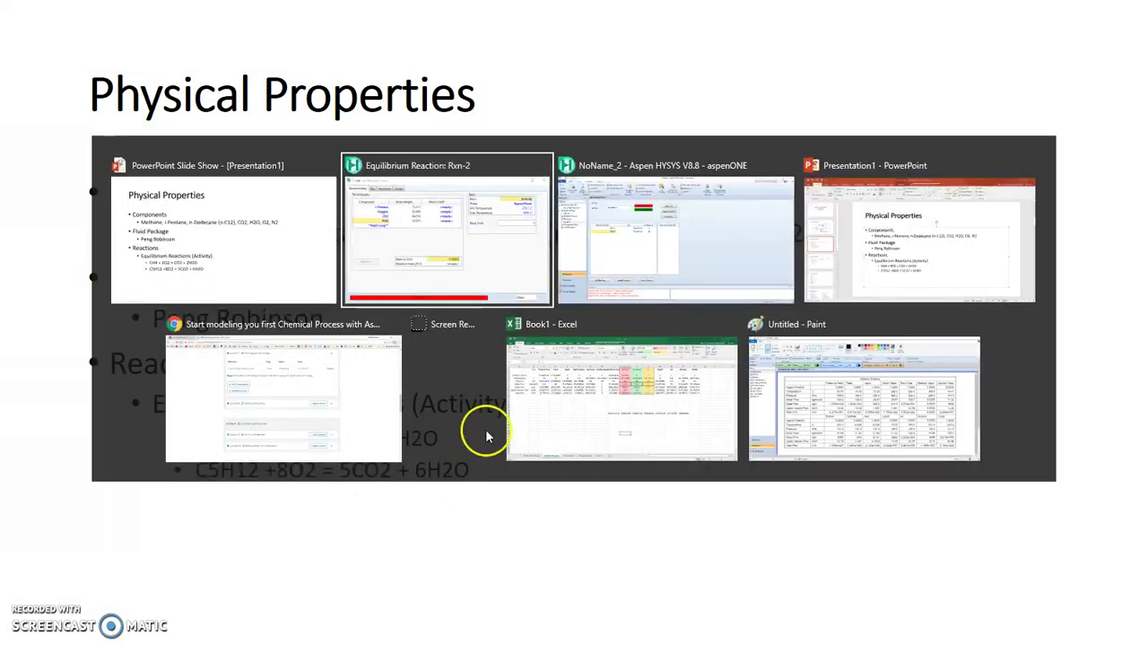
Step: Enter Rxn-2 coefficients -1 for i-Pentane, -8 for Oxygen and 5 for CO2
left_click(506, 260)
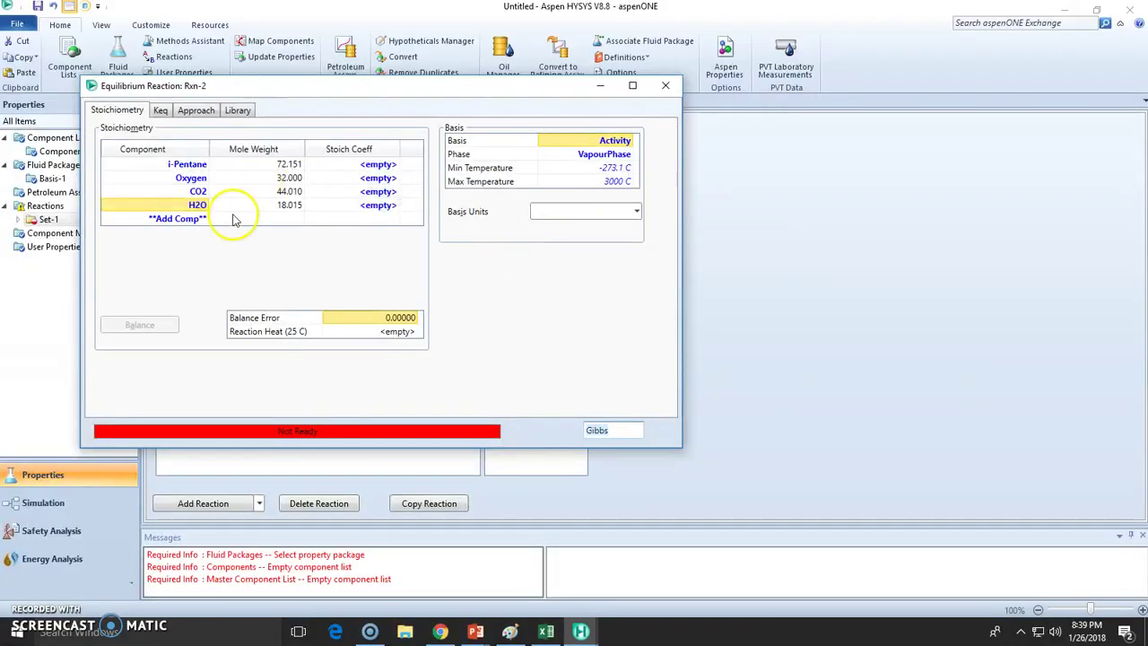
left_click(371, 165)
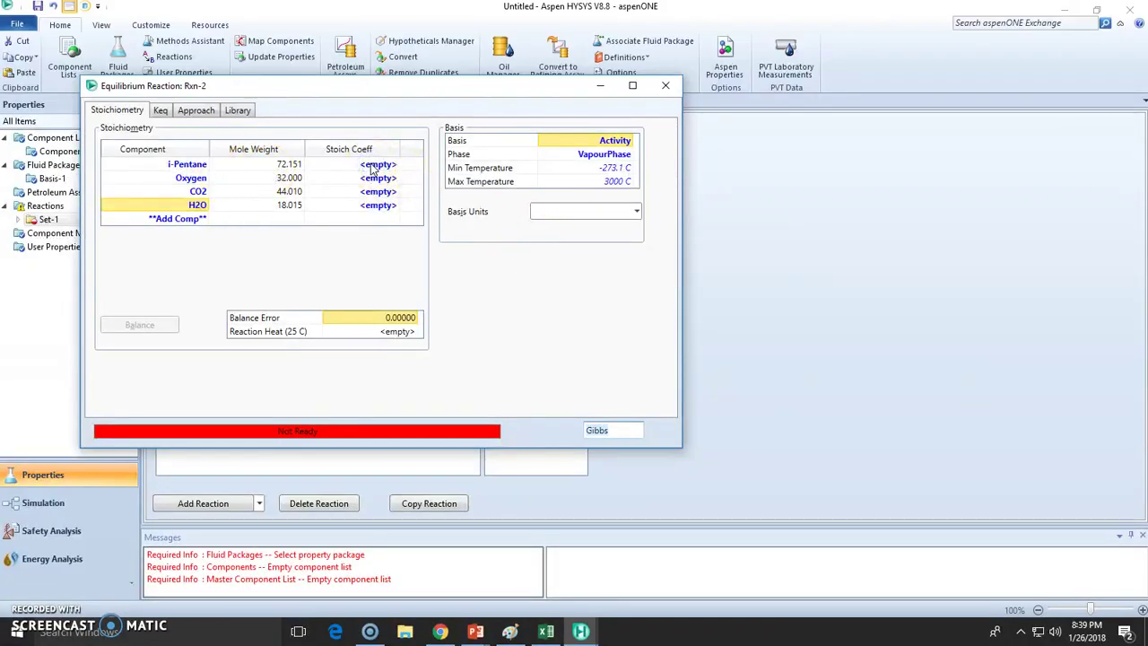
left_click(373, 167)
type("1")
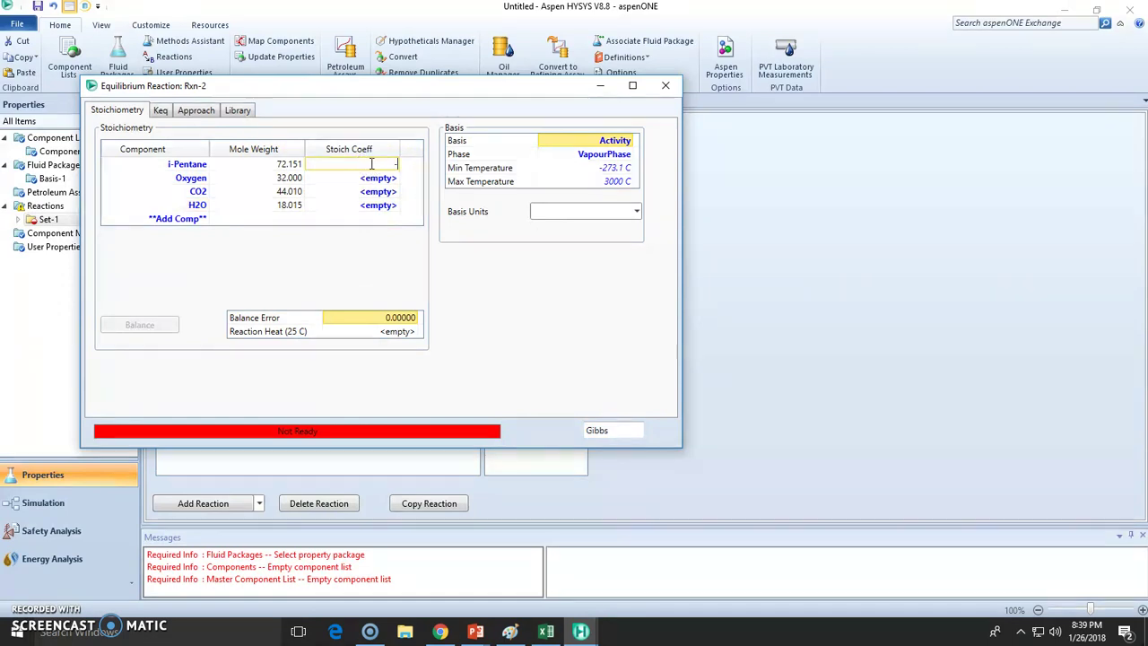
type("1")
key("Return")
type("-8")
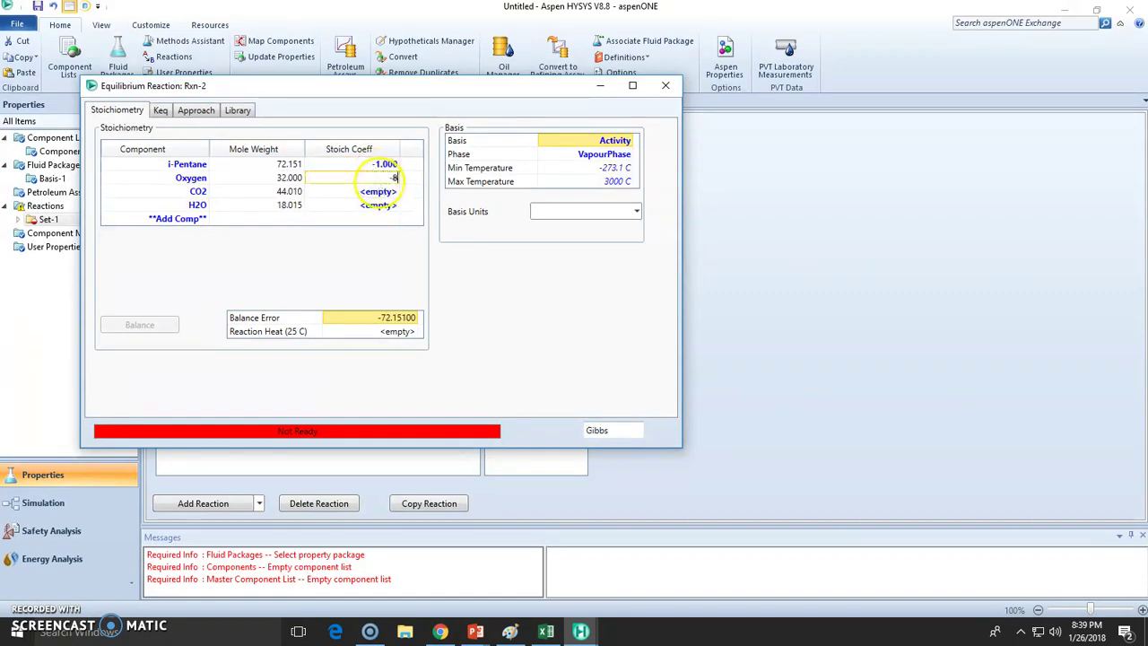
key("Return")
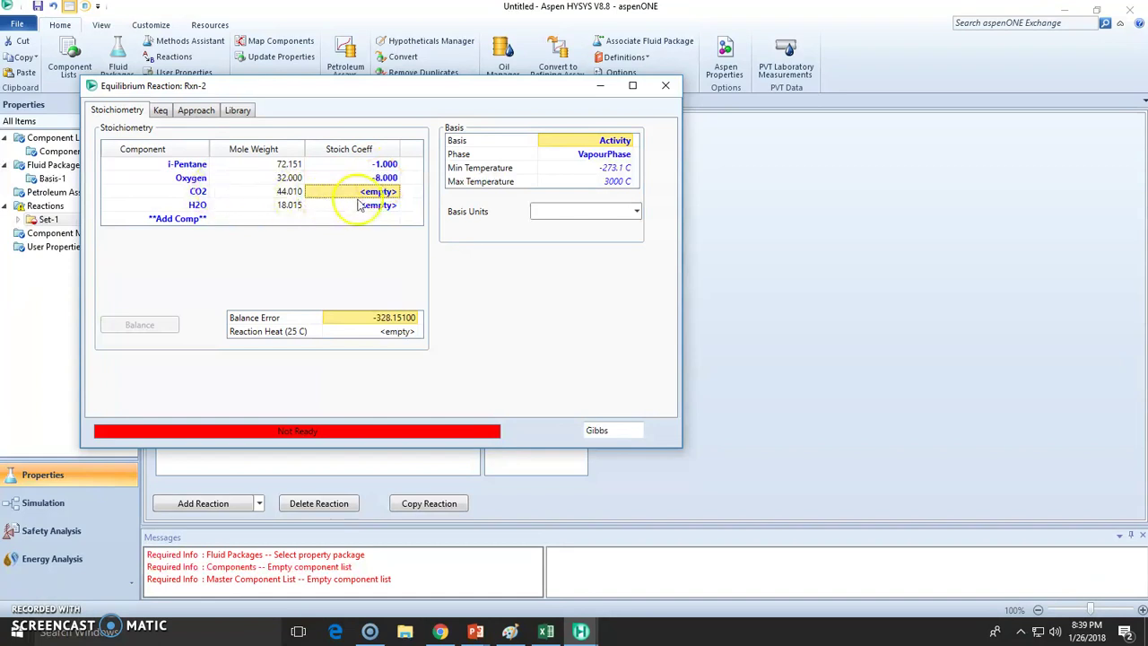
type("5")
key("Return")
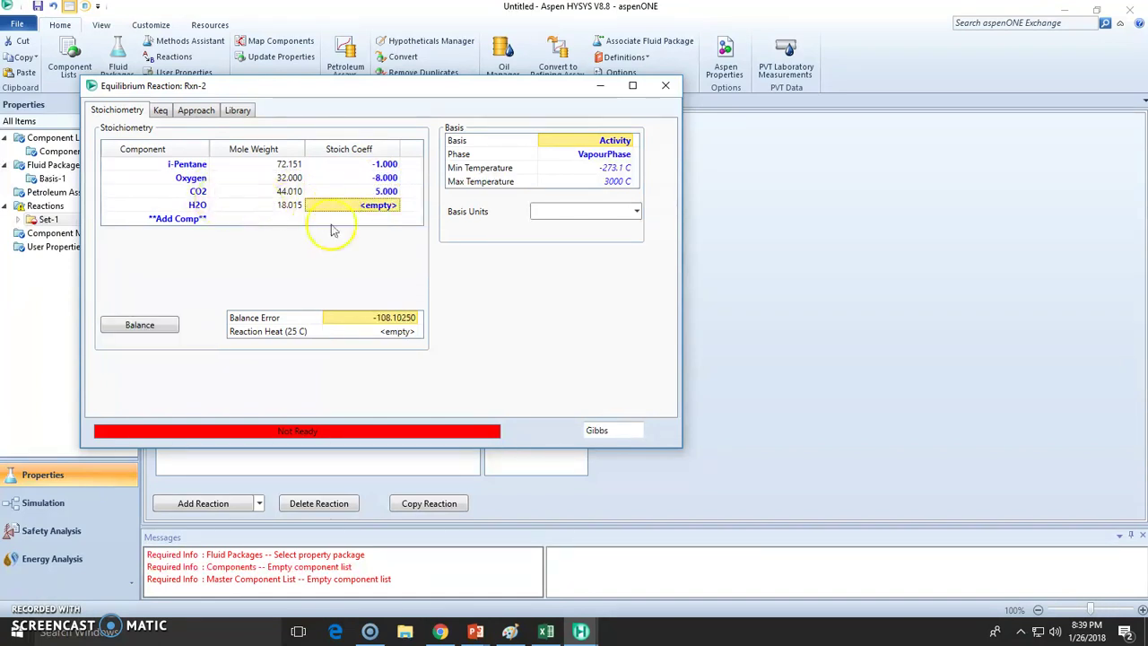
Step: Balance Rxn-2 and set the H2O coefficient to the rounded value 6
left_click(160, 325)
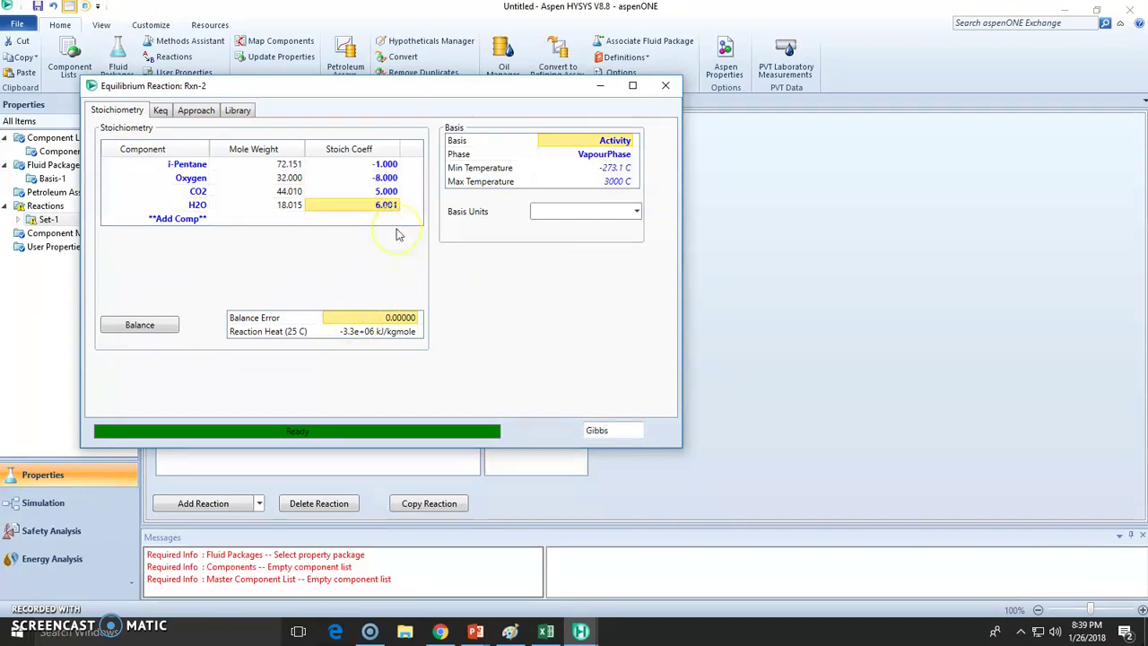
type("6")
key("Return")
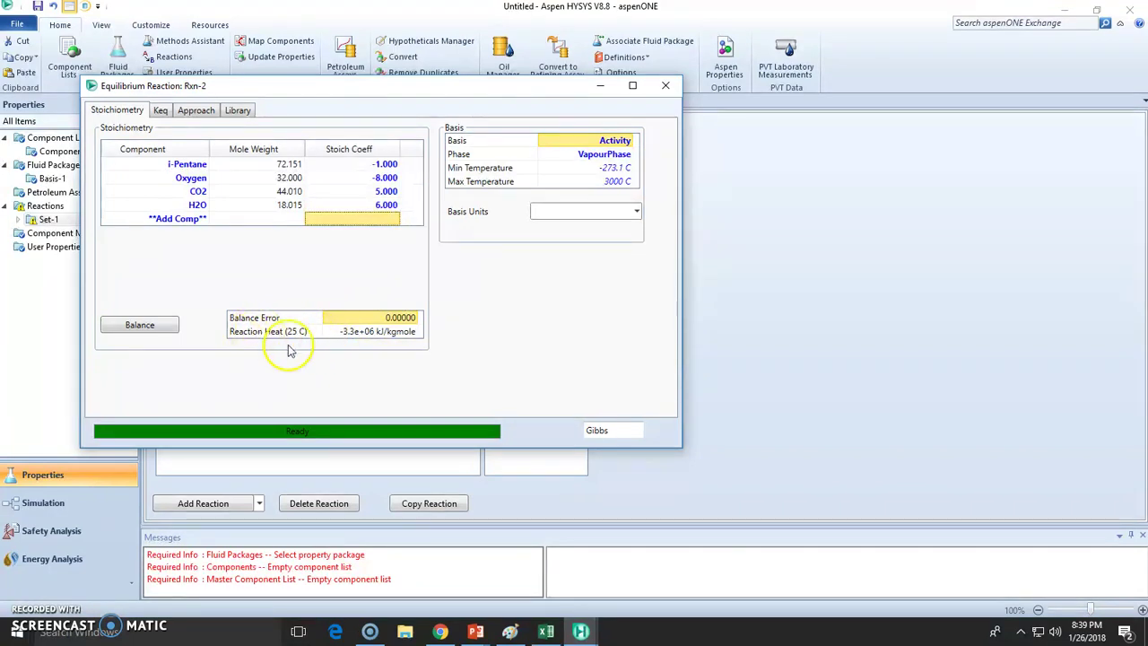
mouse_move(355, 344)
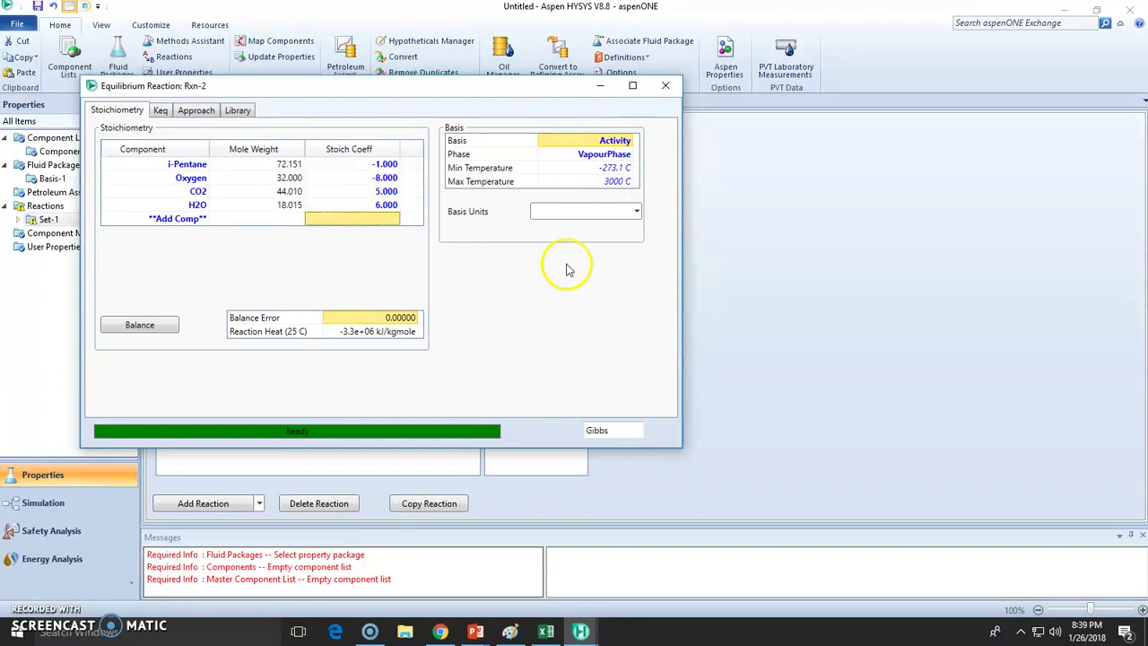
Step: Close Rxn-2 and add Set-1 to the Peng-Robinson fluid package Basis-1
left_click(666, 86)
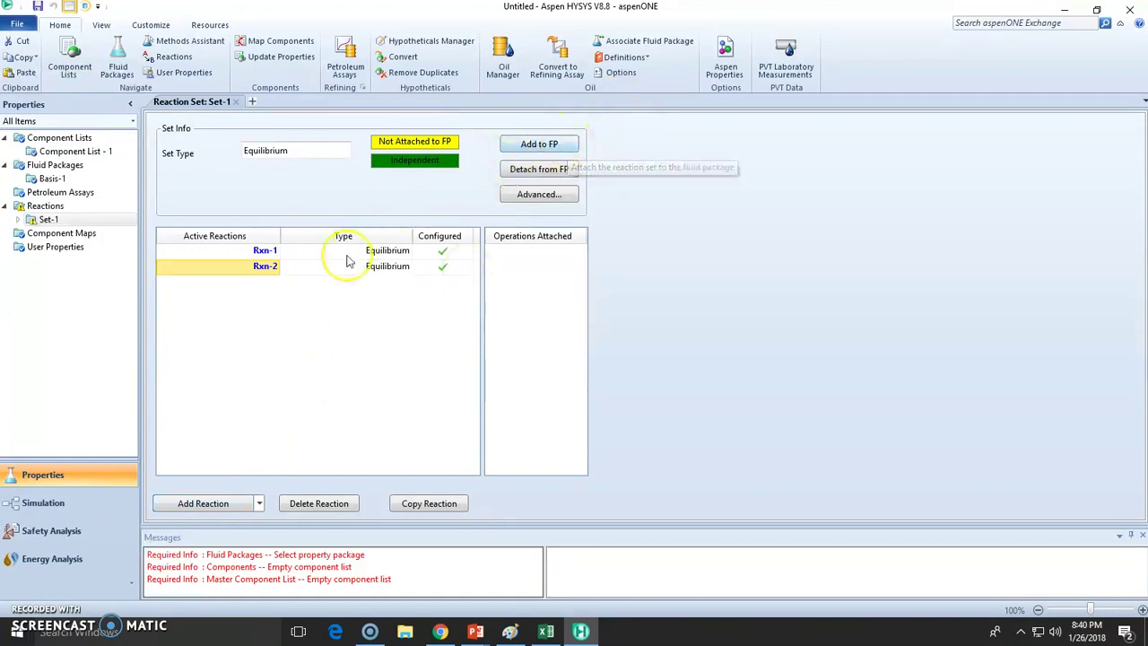
left_click(551, 145)
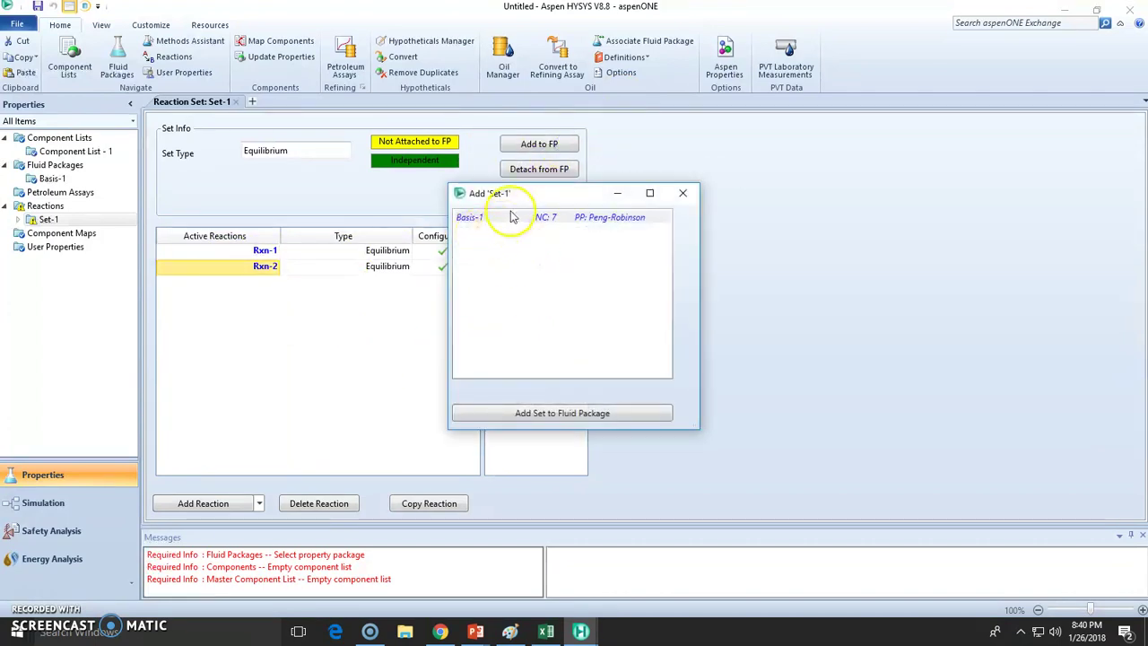
left_click(467, 218)
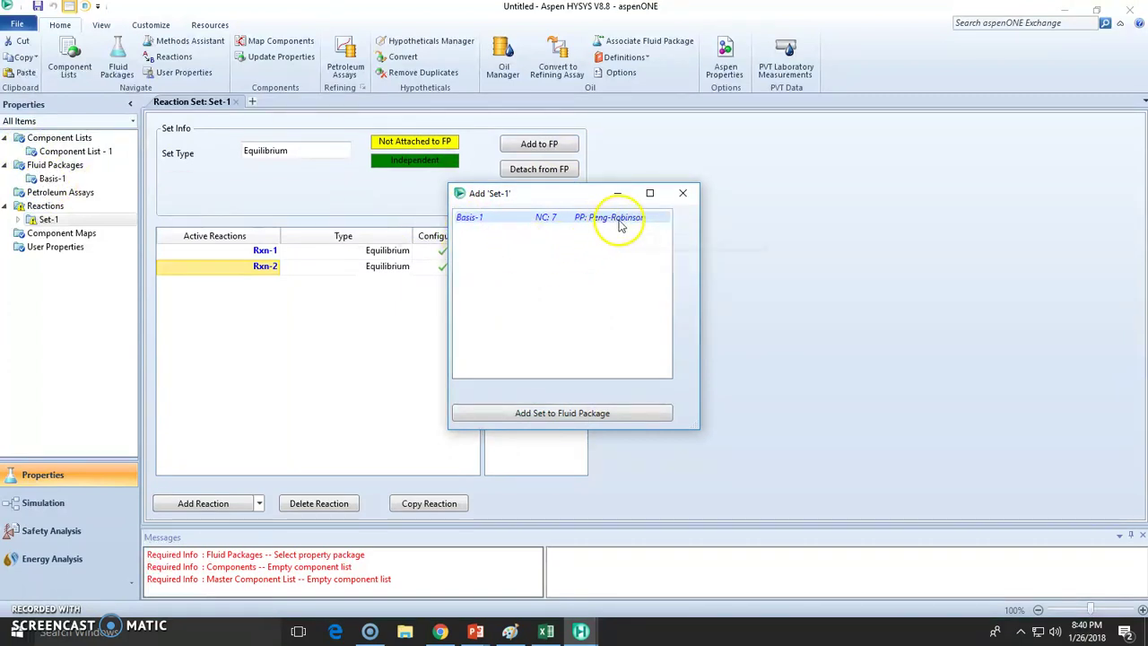
left_click(578, 414)
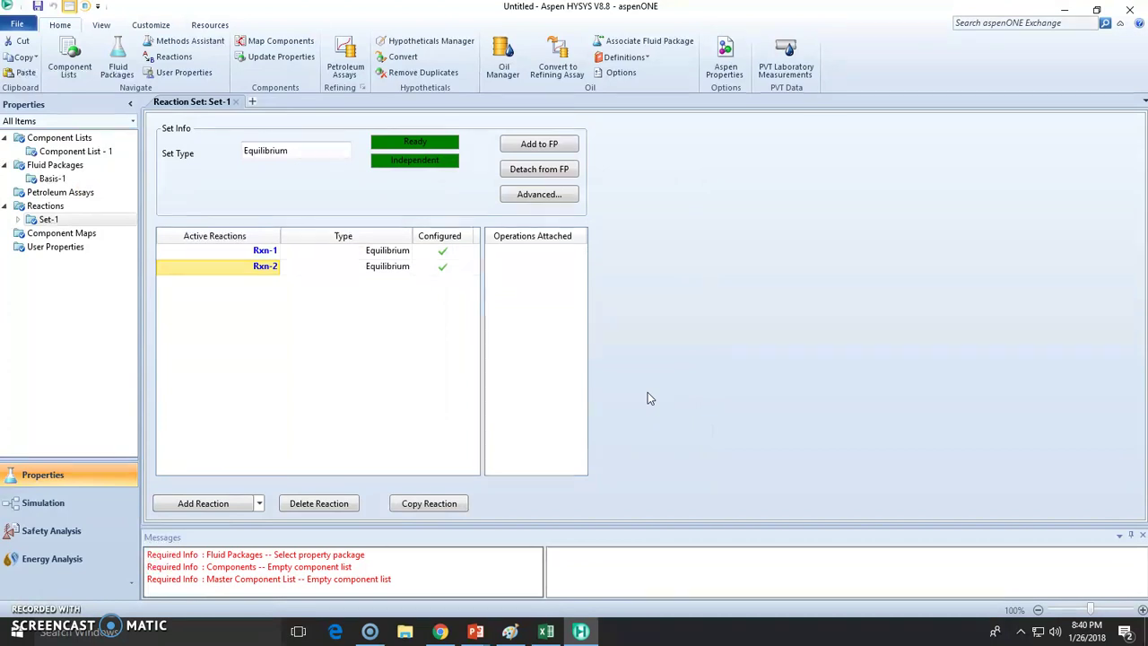
left_click(533, 422)
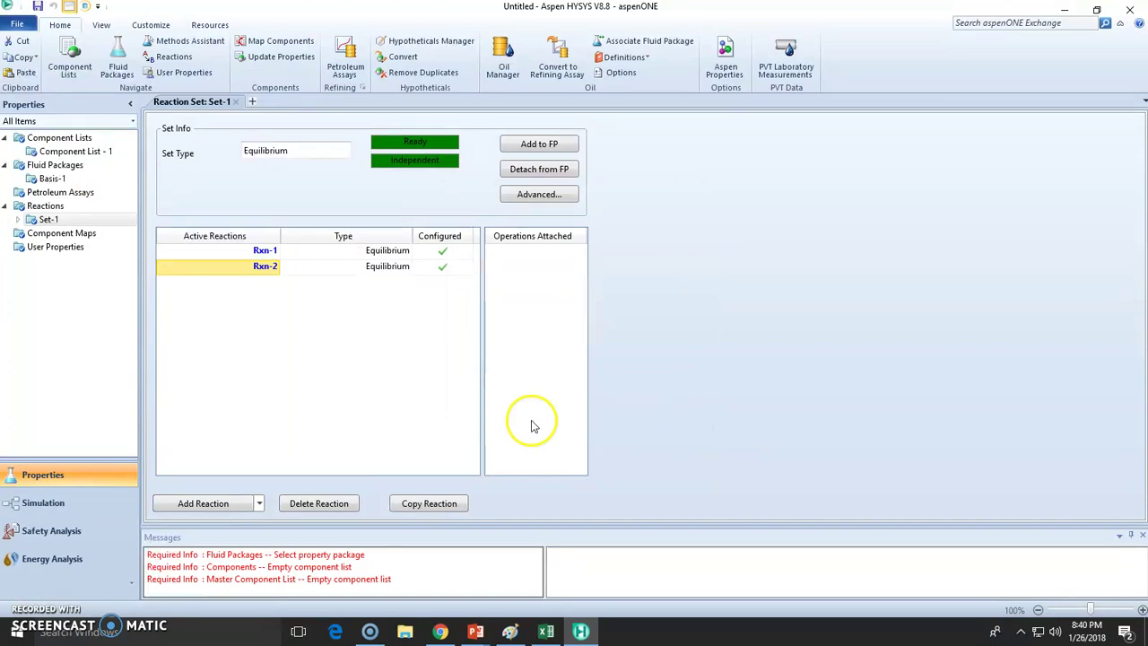
left_click(43, 492)
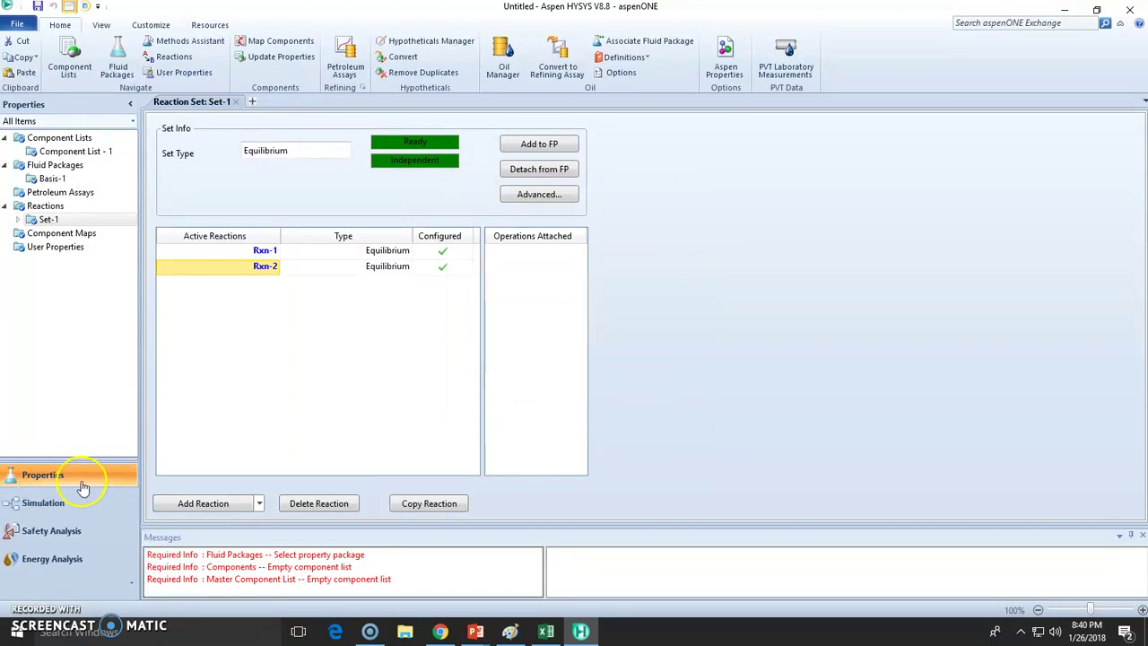